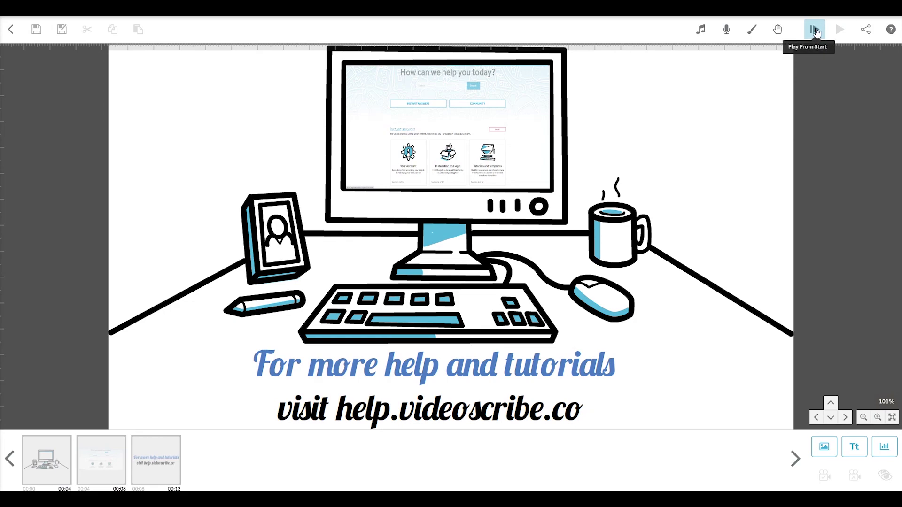
# Preview the scribe, then fix the desk, help-page and text elements' camera to the full-scene view.
pyautogui.click(815, 30)
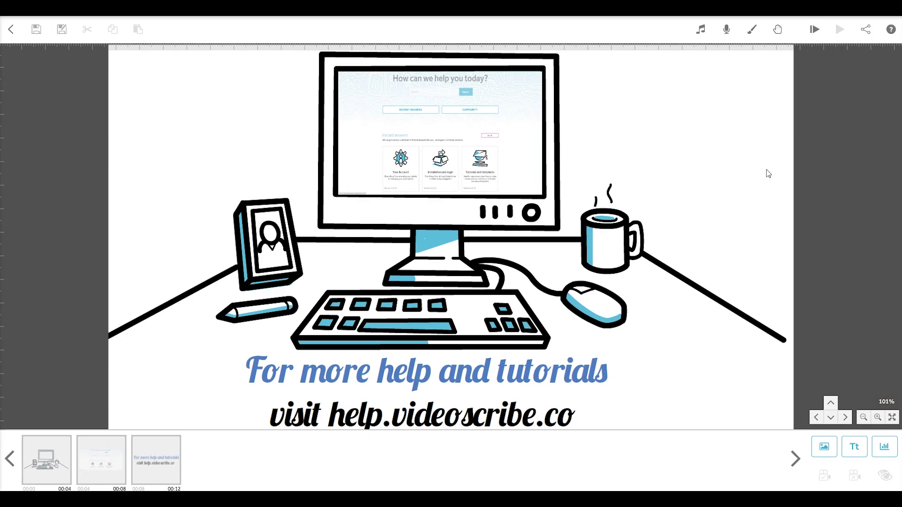
pyautogui.click(32, 457)
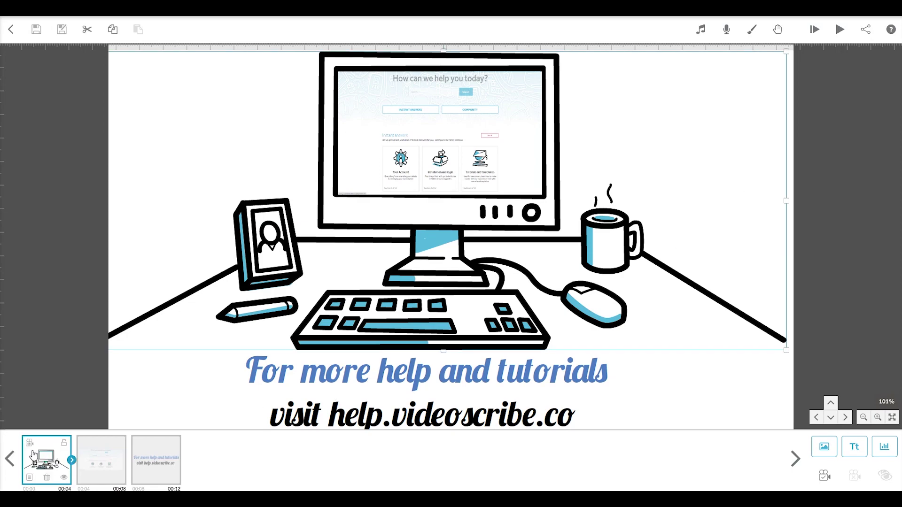
pyautogui.keyDown('ctrl'); pyautogui.click(98, 459); pyautogui.keyUp('ctrl')
pyautogui.keyDown('ctrl'); pyautogui.click(142, 461); pyautogui.keyUp('ctrl')
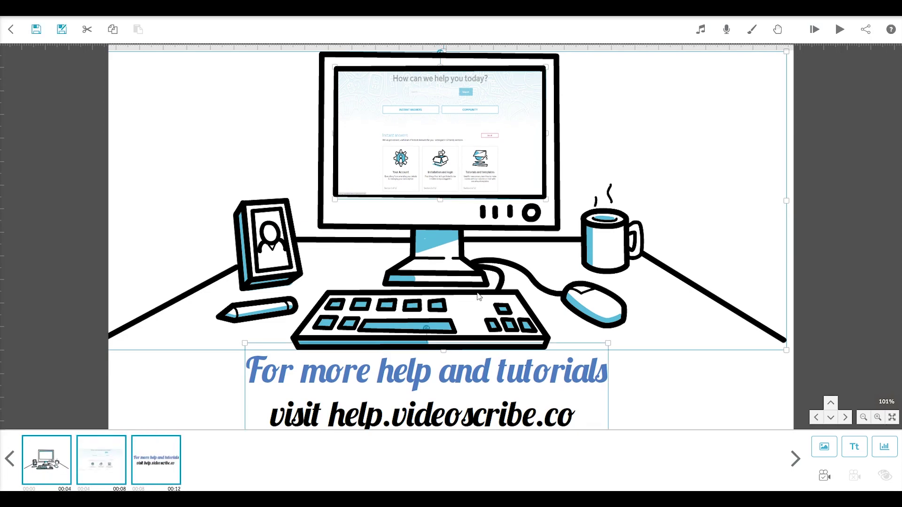
pyautogui.click(822, 479)
# Zoom out, deselect everything and pan down to blank canvas below the help-desk scene.
pyautogui.scroll(-8, 440, 251)
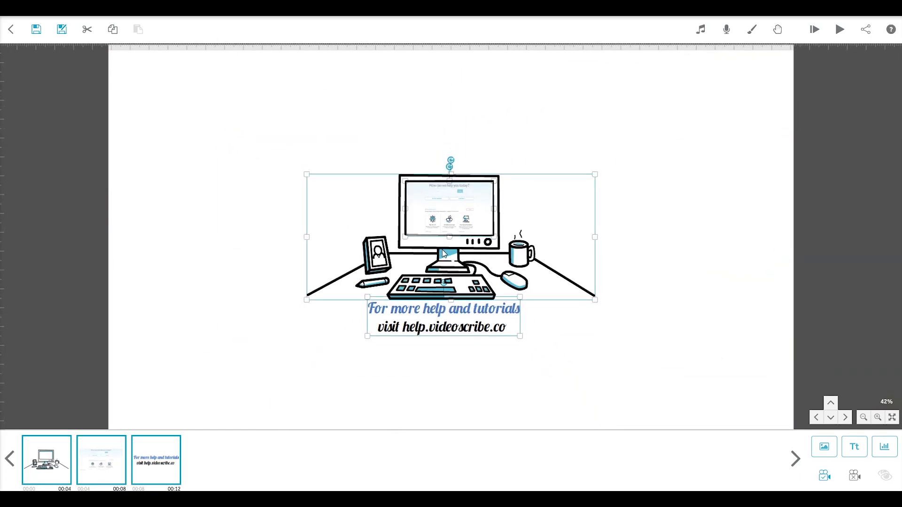
pyautogui.scroll(-2, 444, 254)
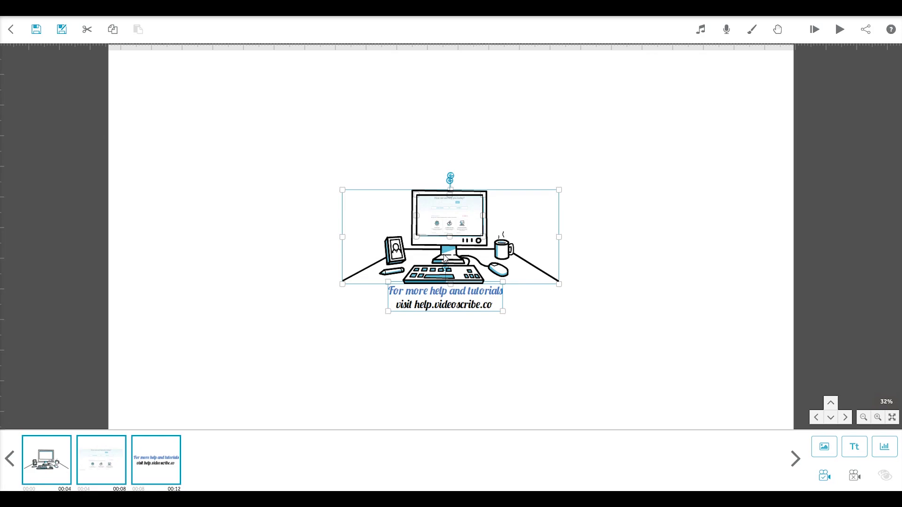
pyautogui.scroll(2, 446, 258)
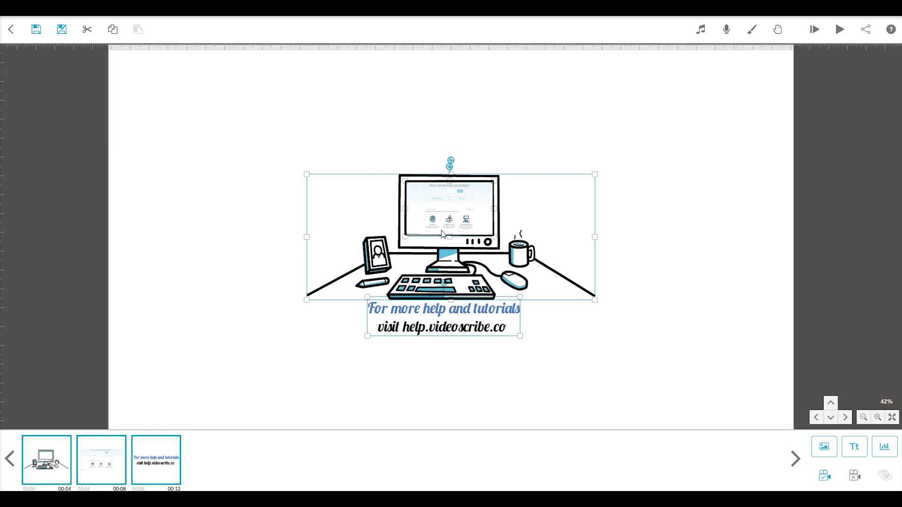
pyautogui.scroll(5, 441, 238)
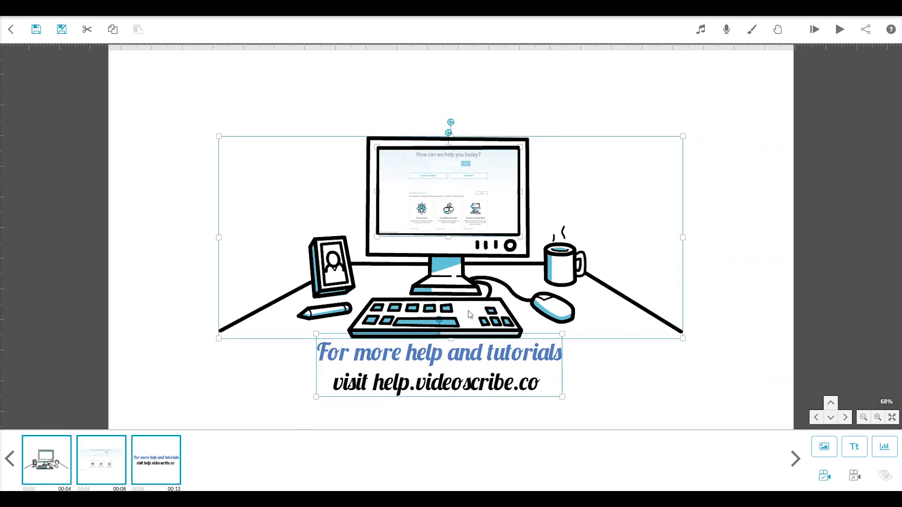
pyautogui.press('Escape')
pyautogui.scroll(-1, 453, 263)
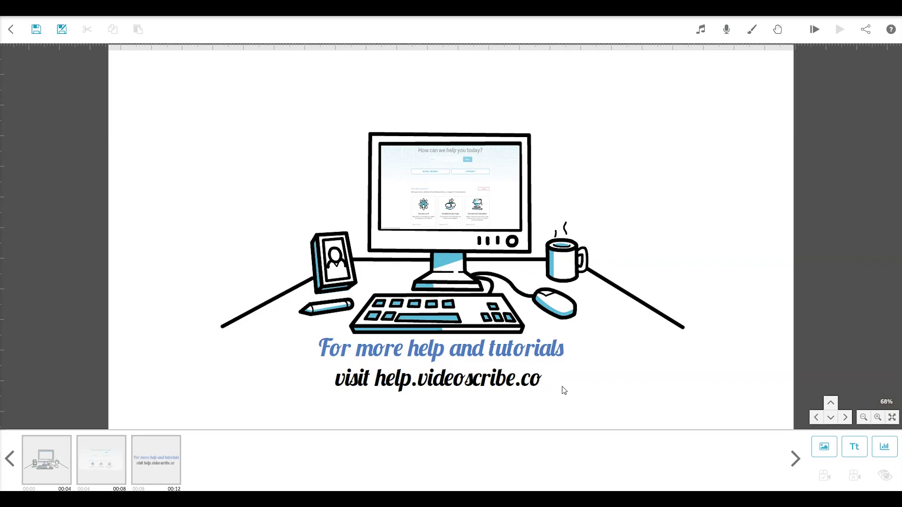
pyautogui.moveTo(568, 365); pyautogui.dragTo(560, 219)
pyautogui.moveTo(526, 324); pyautogui.dragTo(538, 139)
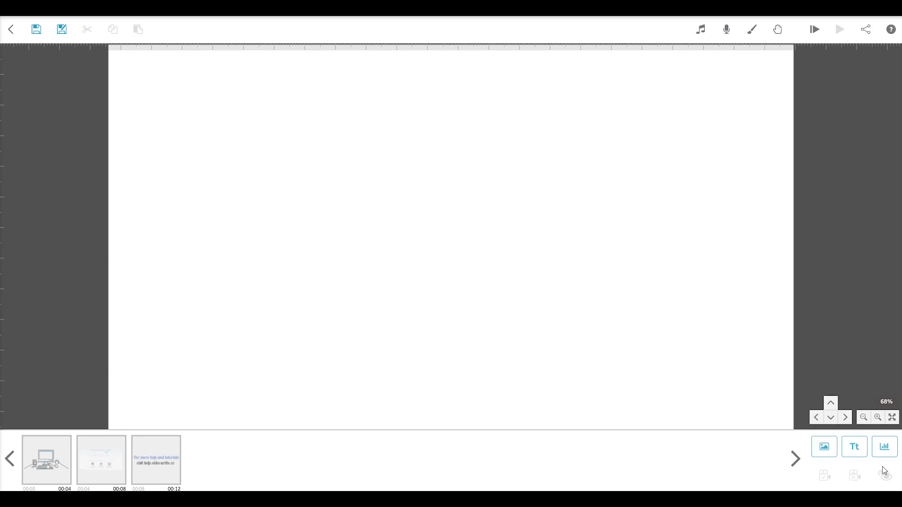
# Add the text 'In the classroom' in blue, move it to the top of the canvas and enlarge it.
pyautogui.click(855, 447)
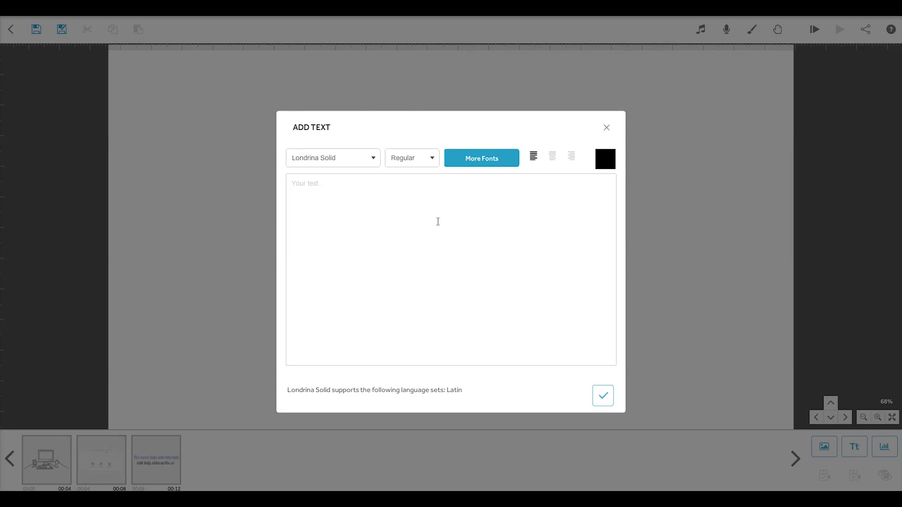
pyautogui.write('In the classroom')
pyautogui.hotkey('ctrl', 'a')
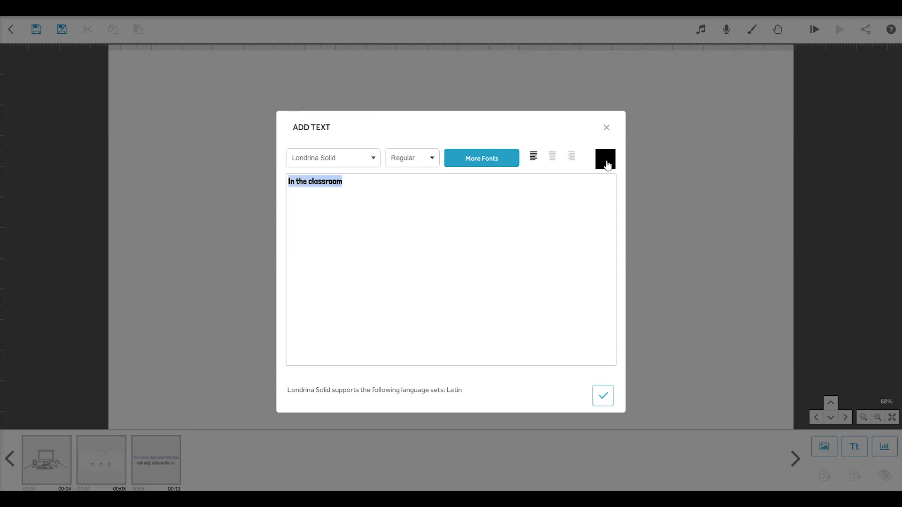
pyautogui.click(606, 159)
pyautogui.click(477, 167)
pyautogui.click(523, 371)
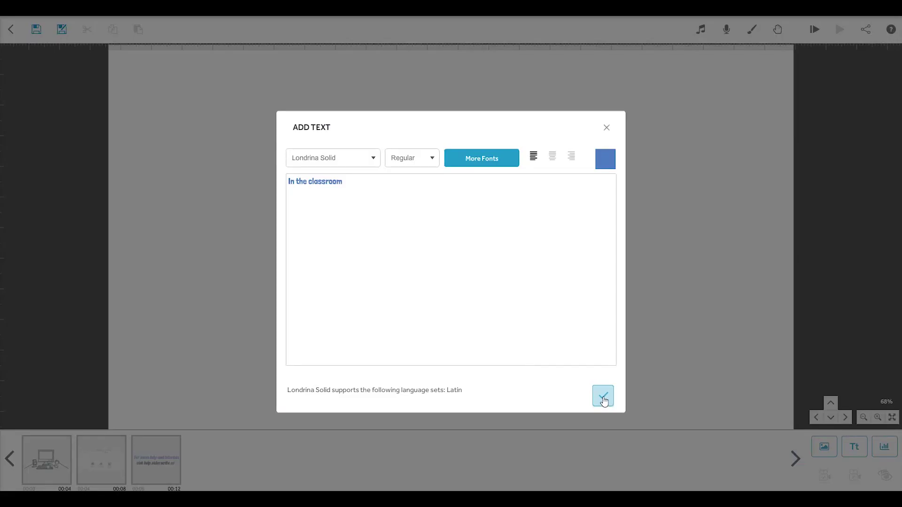
pyautogui.click(603, 397)
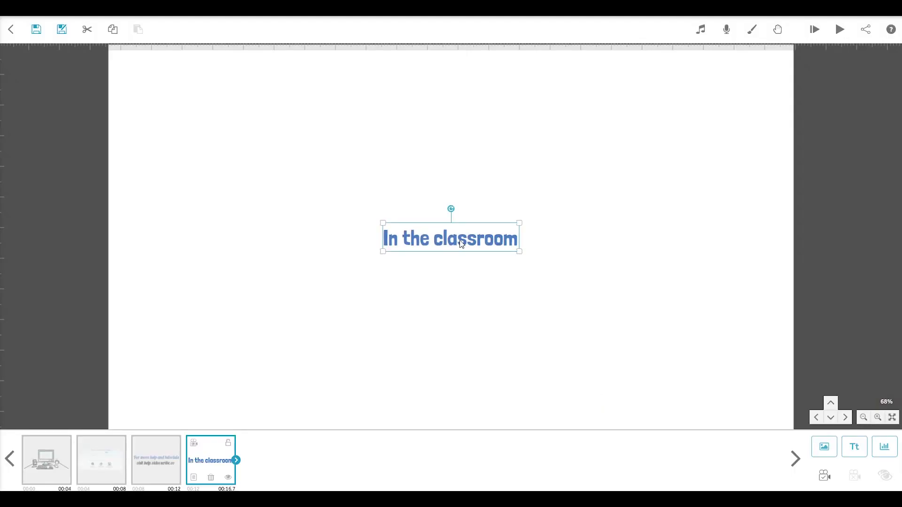
pyautogui.moveTo(462, 244); pyautogui.dragTo(454, 84)
pyautogui.moveTo(515, 101); pyautogui.dragTo(630, 133)
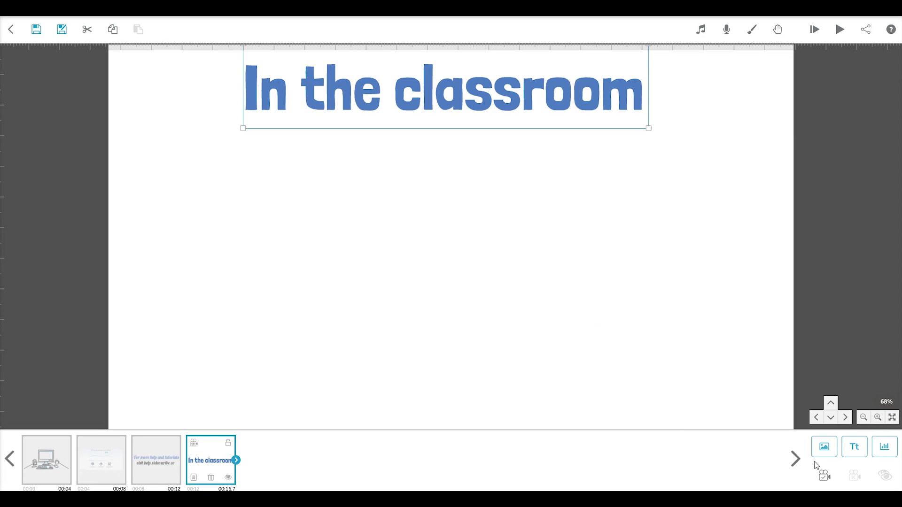
# Add the classroom illustration from Scenery and enlarge it to nearly full width under the title.
pyautogui.click(824, 448)
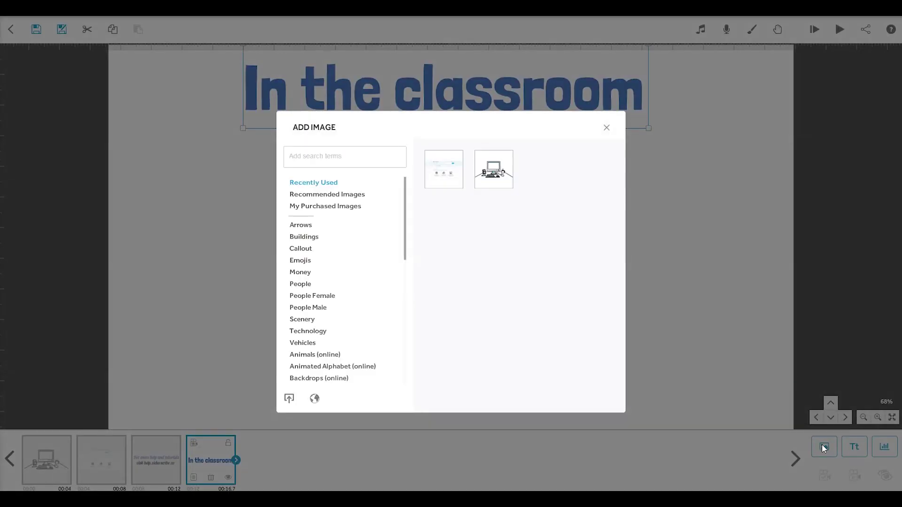
pyautogui.click(309, 322)
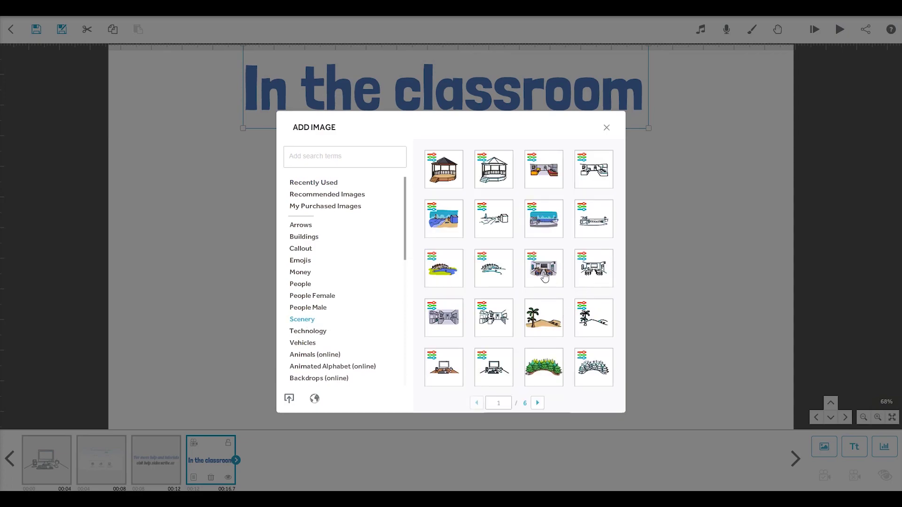
pyautogui.click(542, 276)
pyautogui.moveTo(552, 201); pyautogui.dragTo(749, 114)
pyautogui.moveTo(561, 337); pyautogui.dragTo(554, 315)
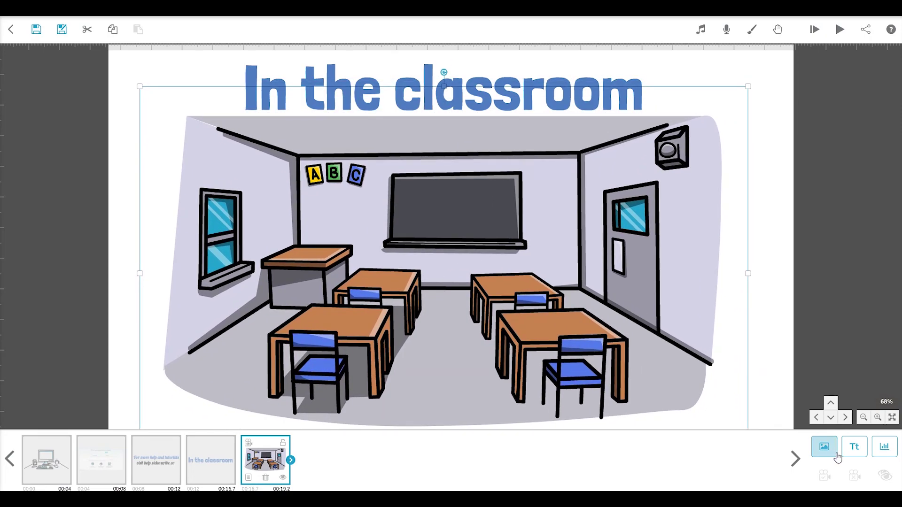
# Add the boy in the blue jumper from Characters (online), shrunk and placed in the aisle between desks.
pyautogui.click(824, 447)
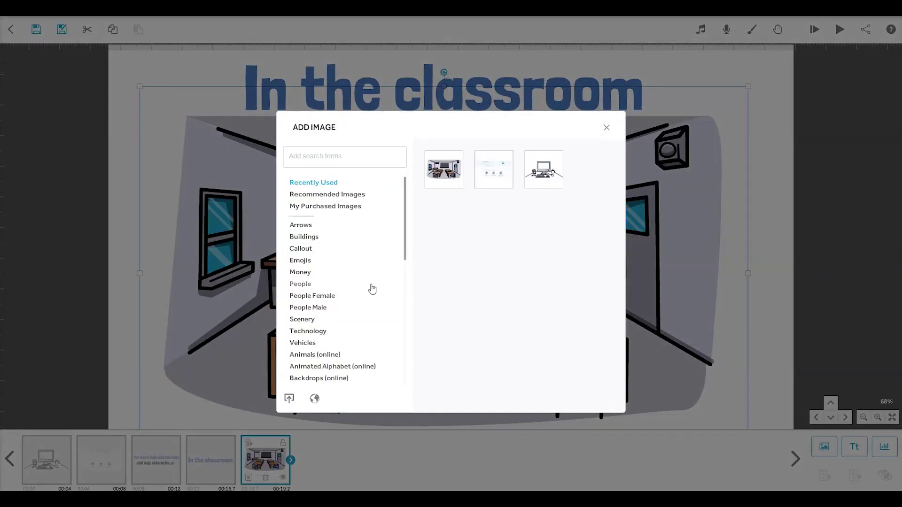
pyautogui.scroll(-3, 371, 289)
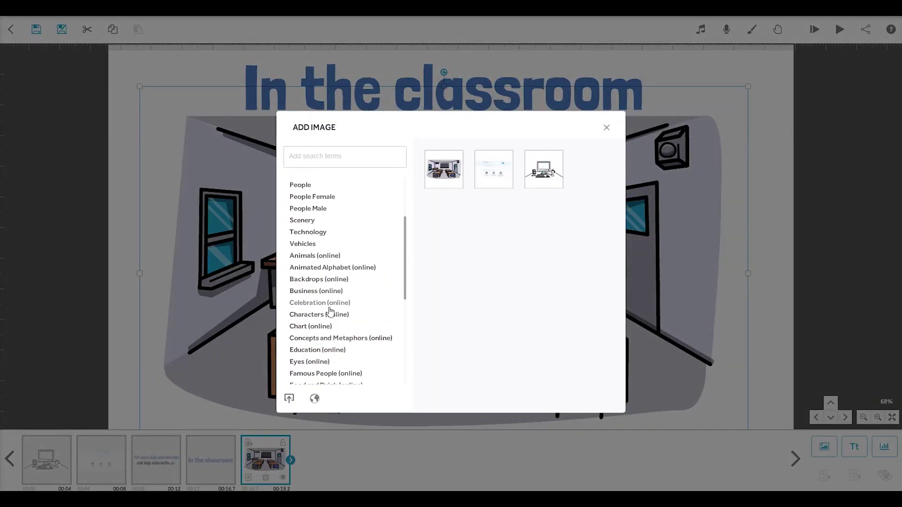
pyautogui.click(319, 315)
pyautogui.click(444, 368)
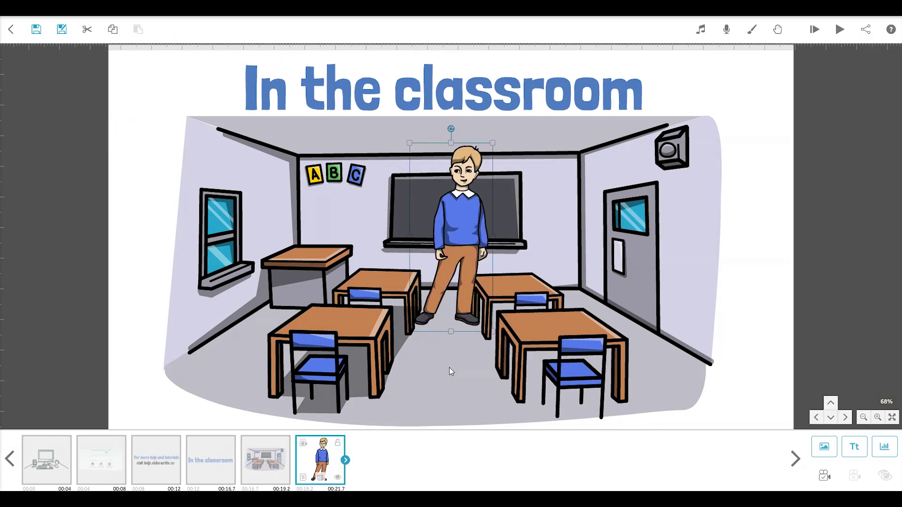
pyautogui.moveTo(454, 197); pyautogui.dragTo(447, 281)
pyautogui.moveTo(477, 232); pyautogui.dragTo(464, 253)
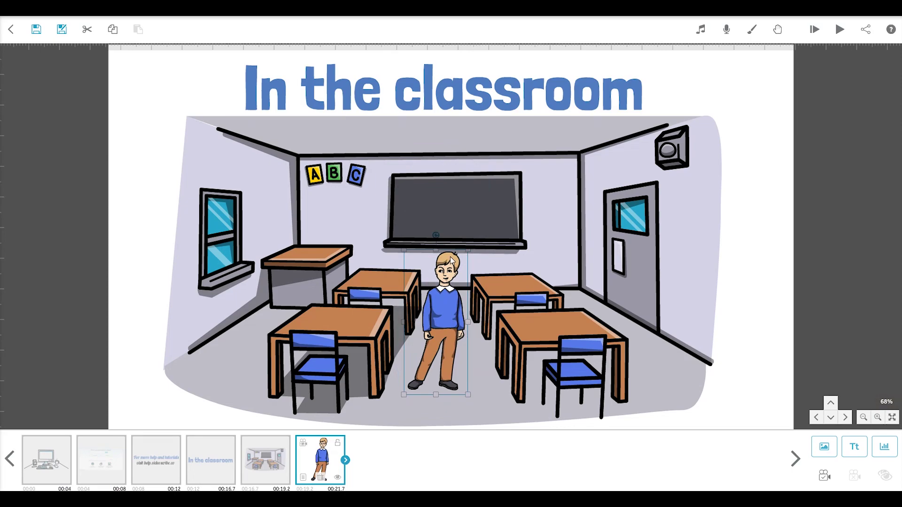
# Search the image library for 'books' and place the book stack on the front-left desk.
pyautogui.click(824, 448)
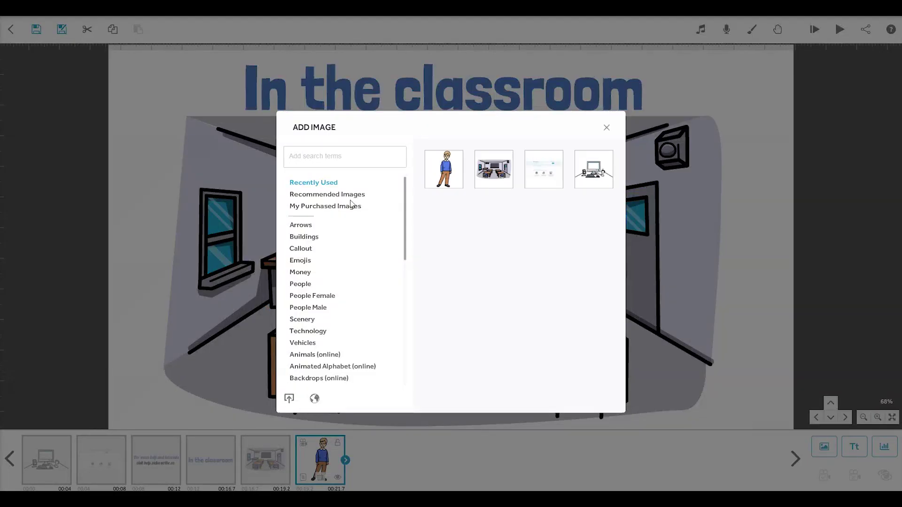
pyautogui.write('books')
pyautogui.press('Return')
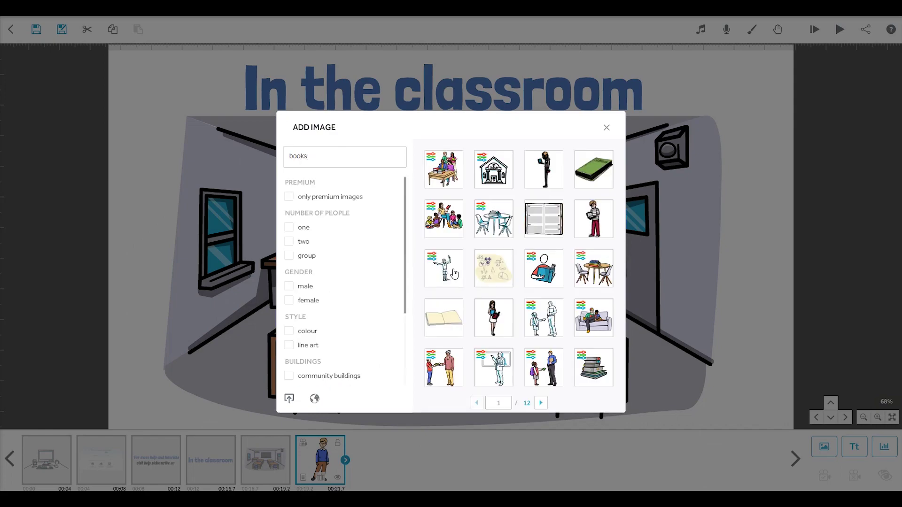
pyautogui.click(594, 369)
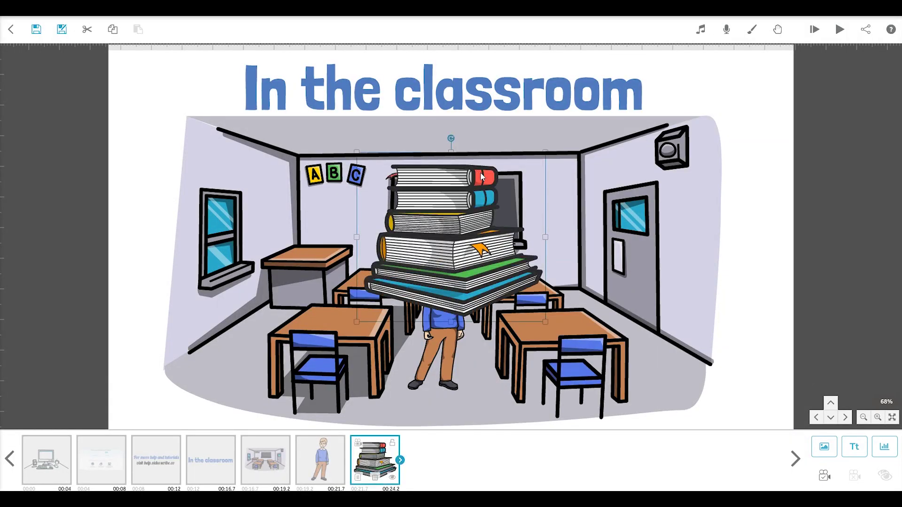
pyautogui.moveTo(480, 177); pyautogui.dragTo(364, 289)
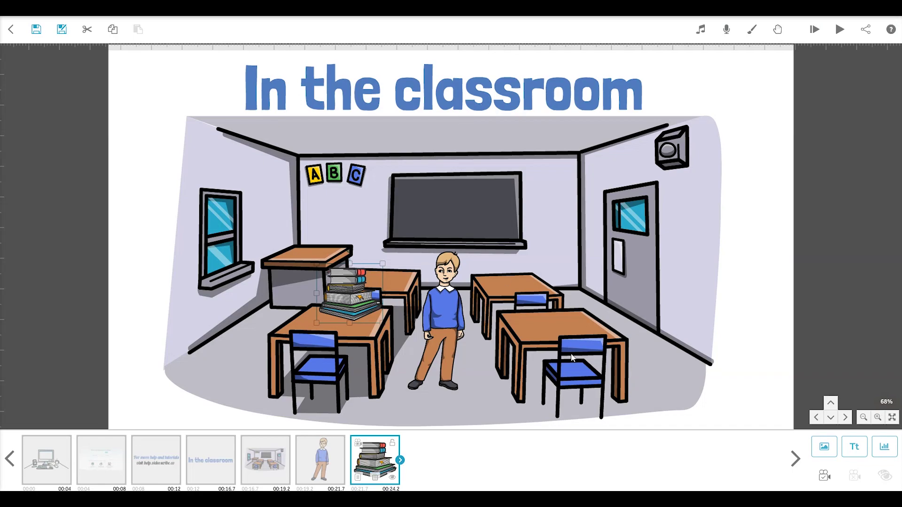
# Add the white 'blank out' image and stretch it wide across the top over the title.
pyautogui.click(815, 451)
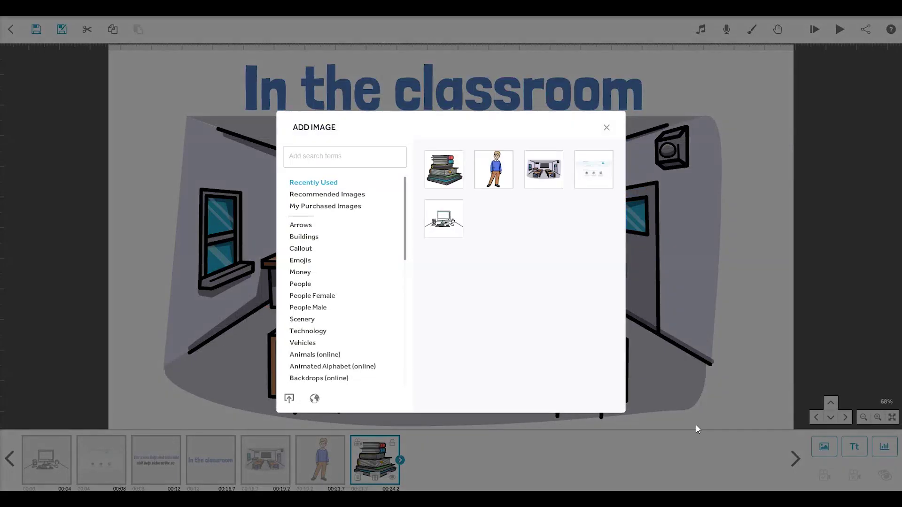
pyautogui.write('blank out')
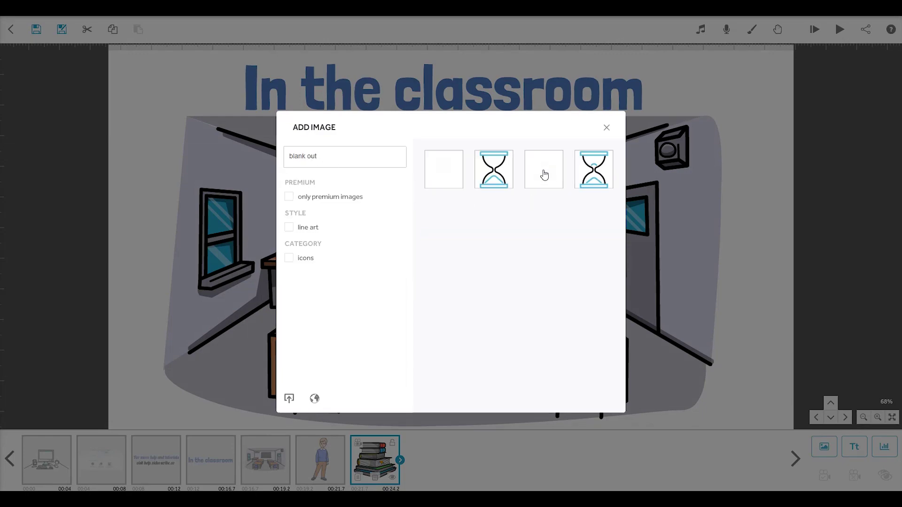
pyautogui.click(544, 174)
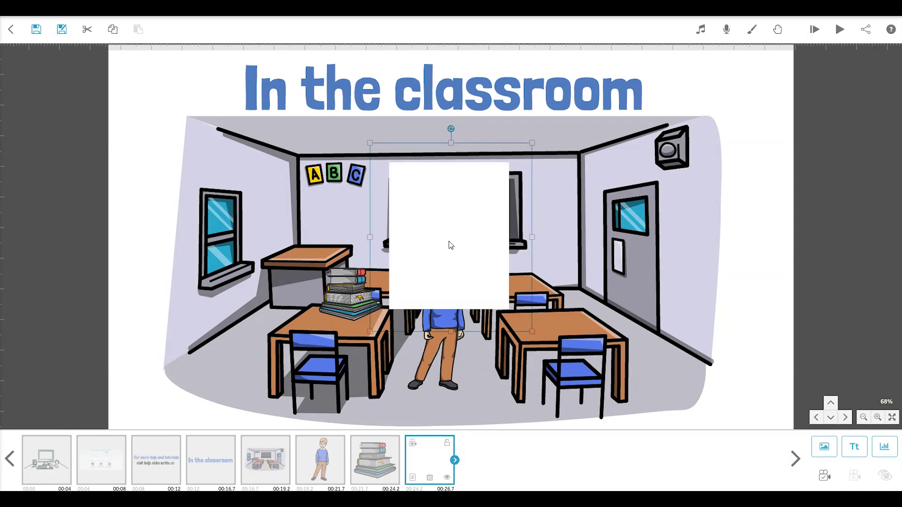
pyautogui.moveTo(452, 146); pyautogui.dragTo(452, 199)
pyautogui.moveTo(532, 238); pyautogui.dragTo(753, 227)
pyautogui.moveTo(502, 249); pyautogui.dragTo(496, 98)
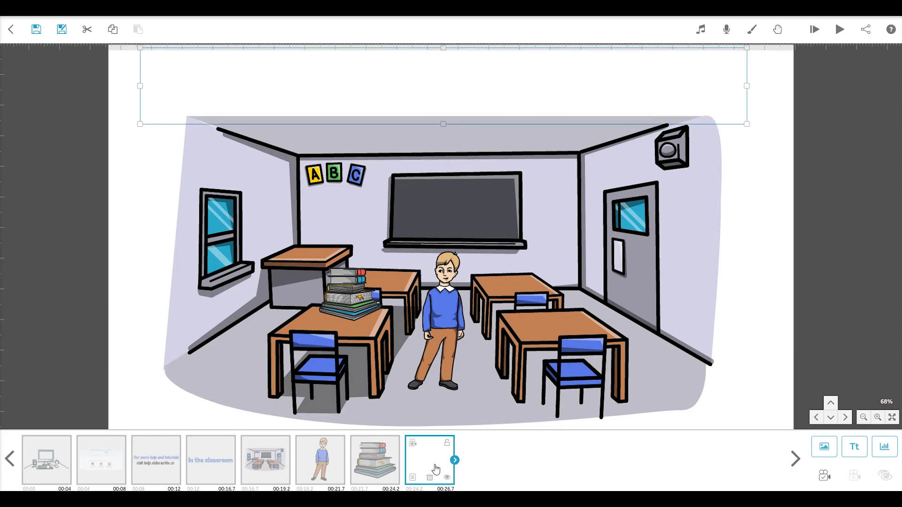
# Give the blank image the eraser-holding drawing hand from page 2 of the suneeta hand set.
pyautogui.click(413, 478)
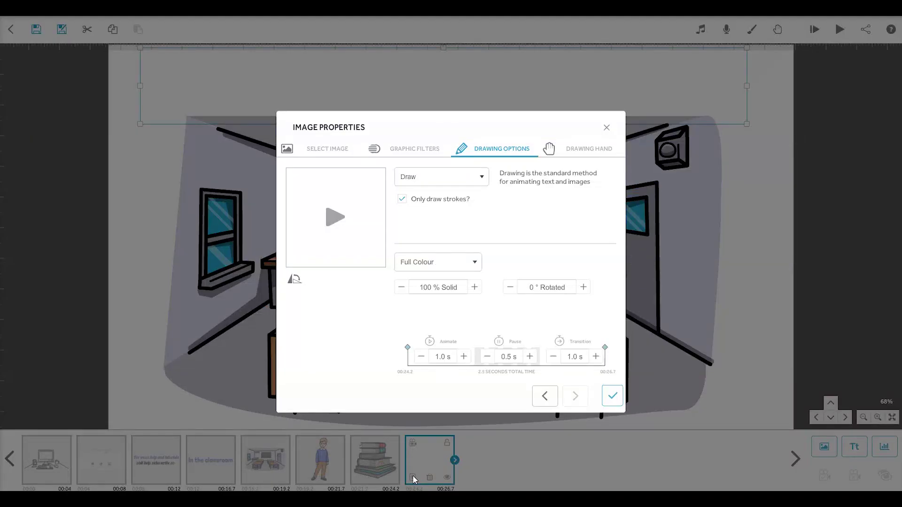
pyautogui.click(587, 153)
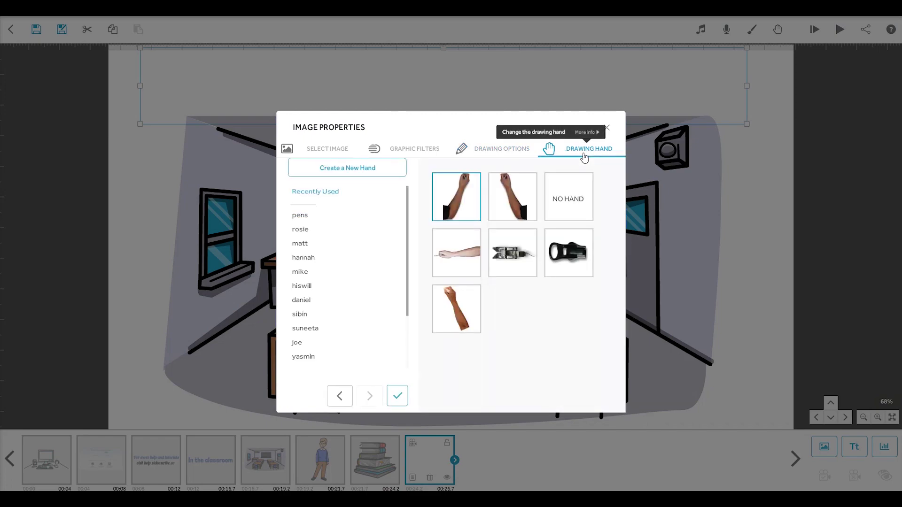
pyautogui.scroll(-3, 364, 248)
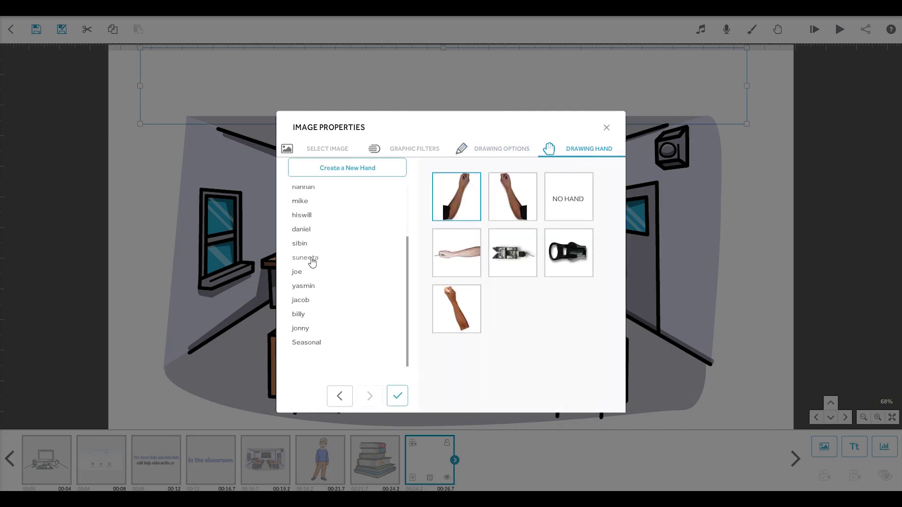
pyautogui.click(312, 260)
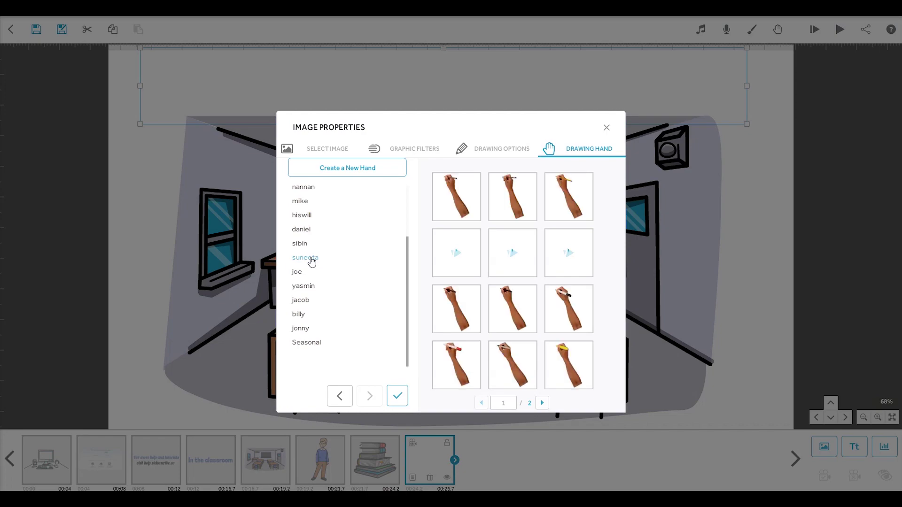
pyautogui.click(544, 402)
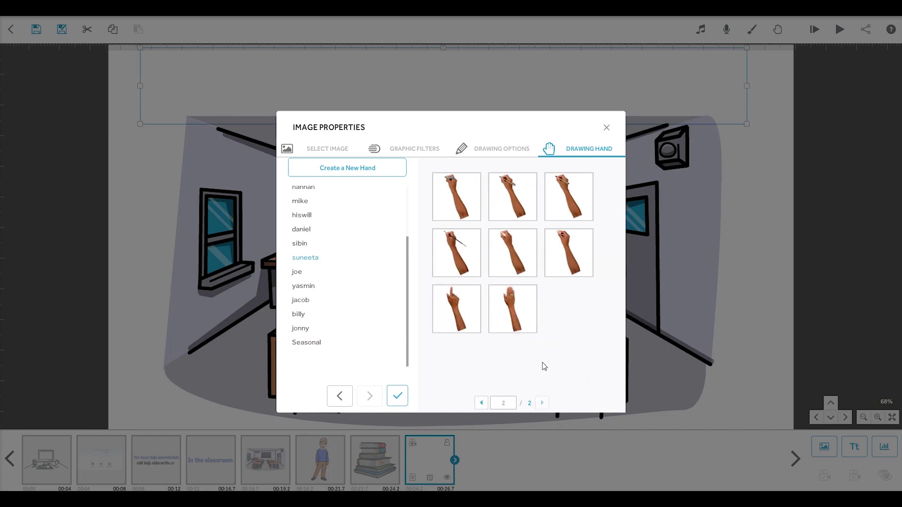
pyautogui.click(510, 251)
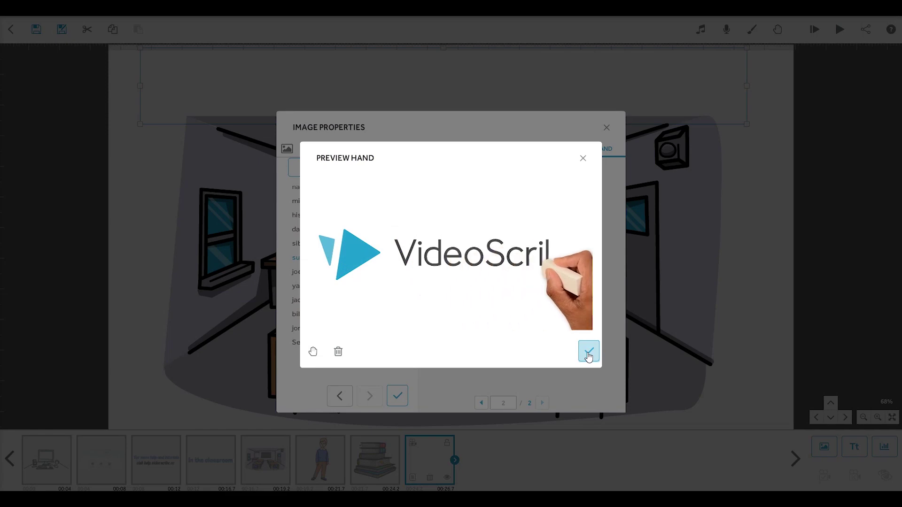
pyautogui.click(589, 353)
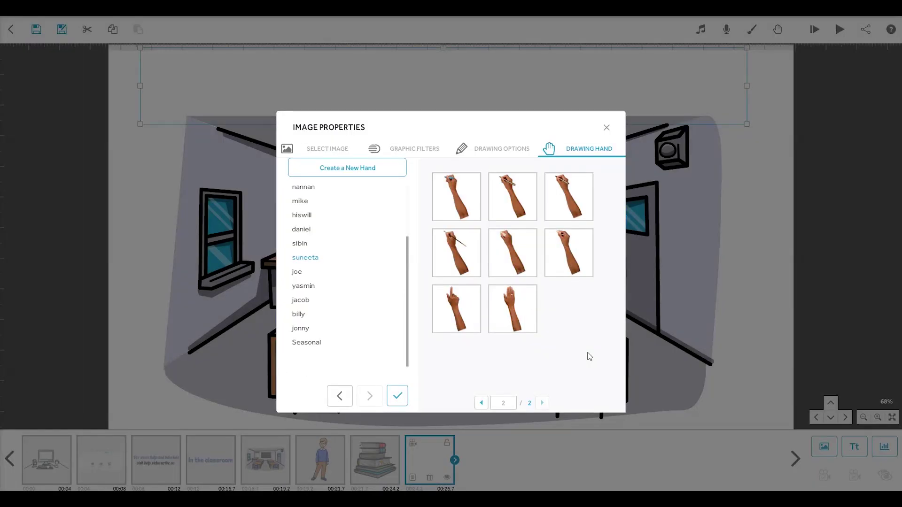
pyautogui.click(397, 396)
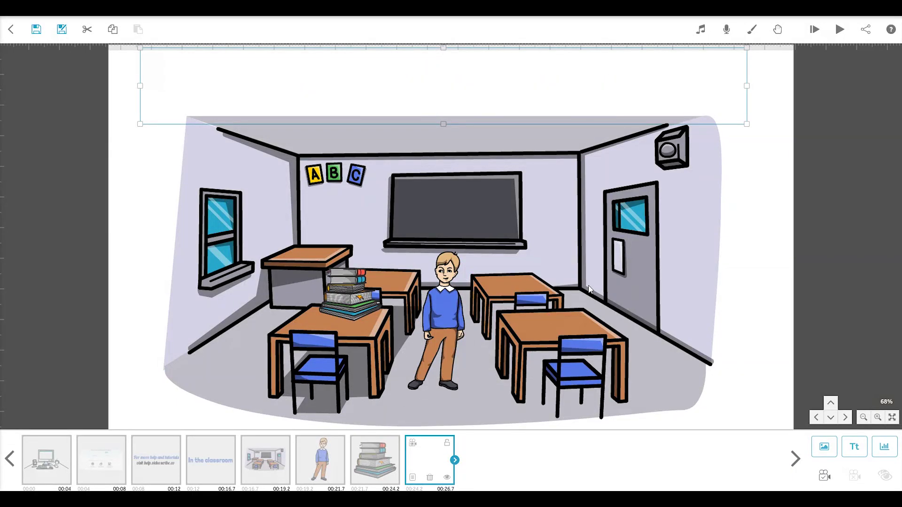
# Preview playback, then fix the title, image, boy, books and blank elements' camera on the classroom close-up.
pyautogui.click(839, 31)
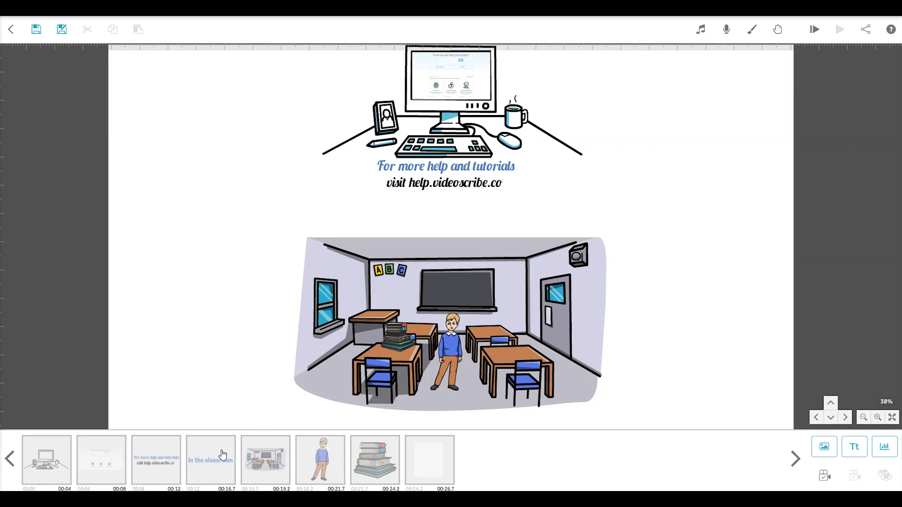
pyautogui.moveTo(199, 467); pyautogui.dragTo(433, 464)
pyautogui.scroll(5, 694, 313)
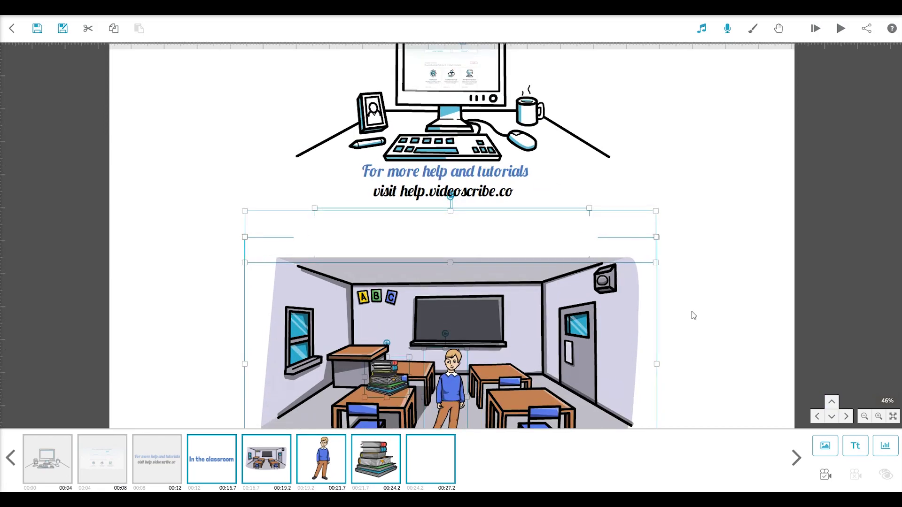
pyautogui.click(832, 403)
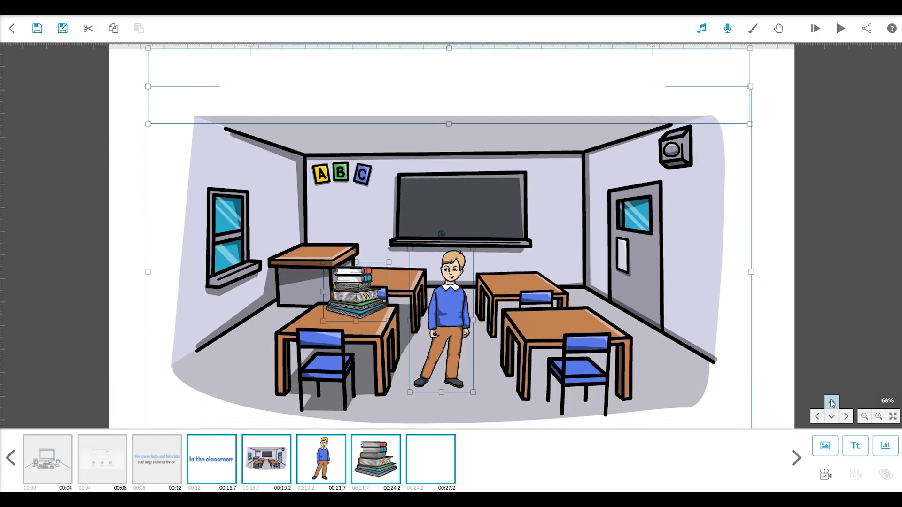
pyautogui.click(825, 476)
pyautogui.click(816, 37)
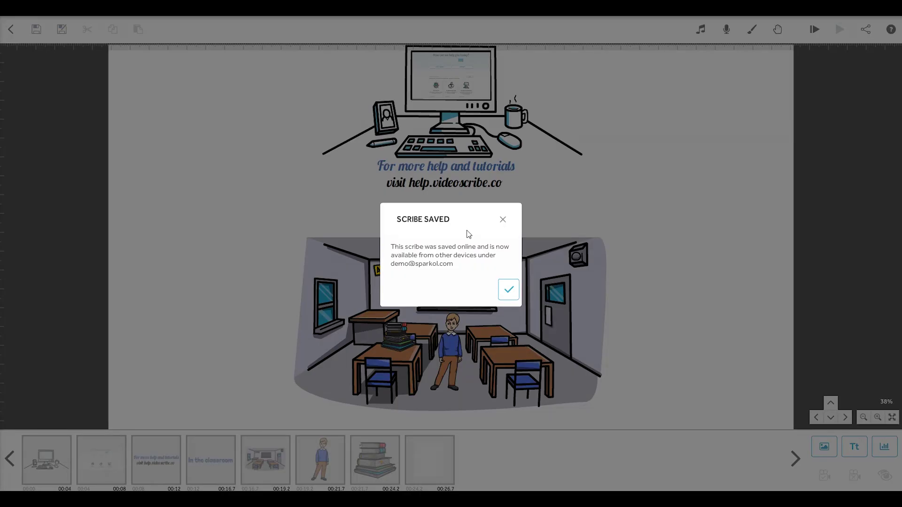
# Dismiss the Scribe Saved dialog with its check button.
pyautogui.click(507, 291)
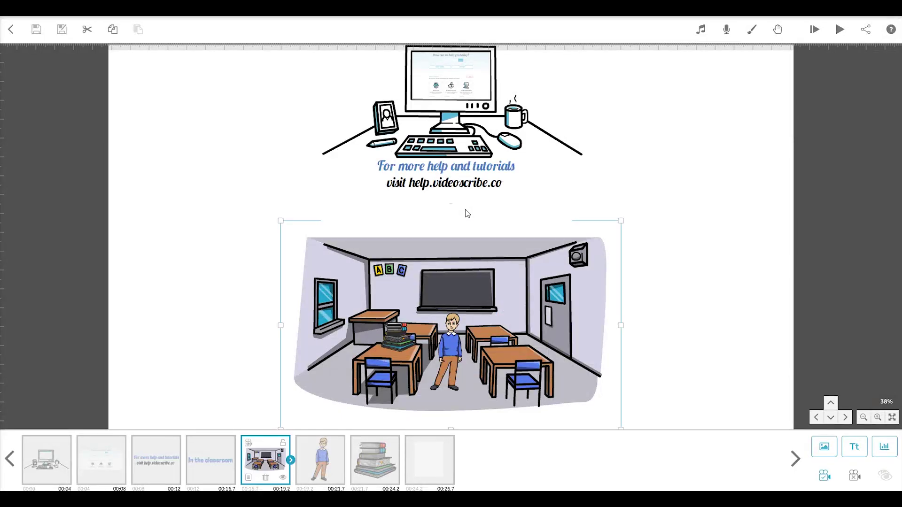